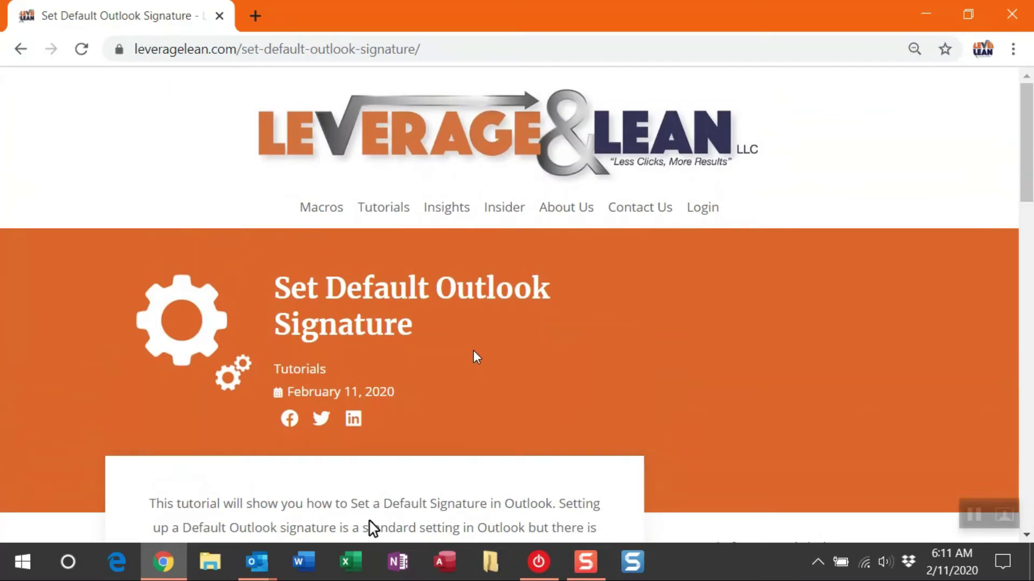
- Scroll the tutorial down to the Read How guide and return its embedded PDF to page 1
scroll(473, 351, down, 3)
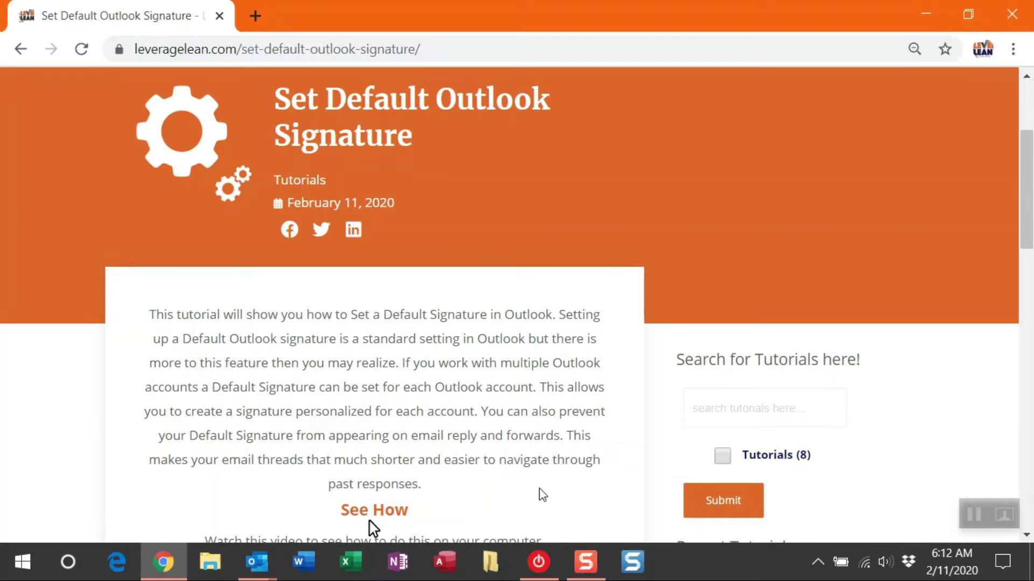
scroll(565, 468, down, 4)
scroll(589, 456, down, 2)
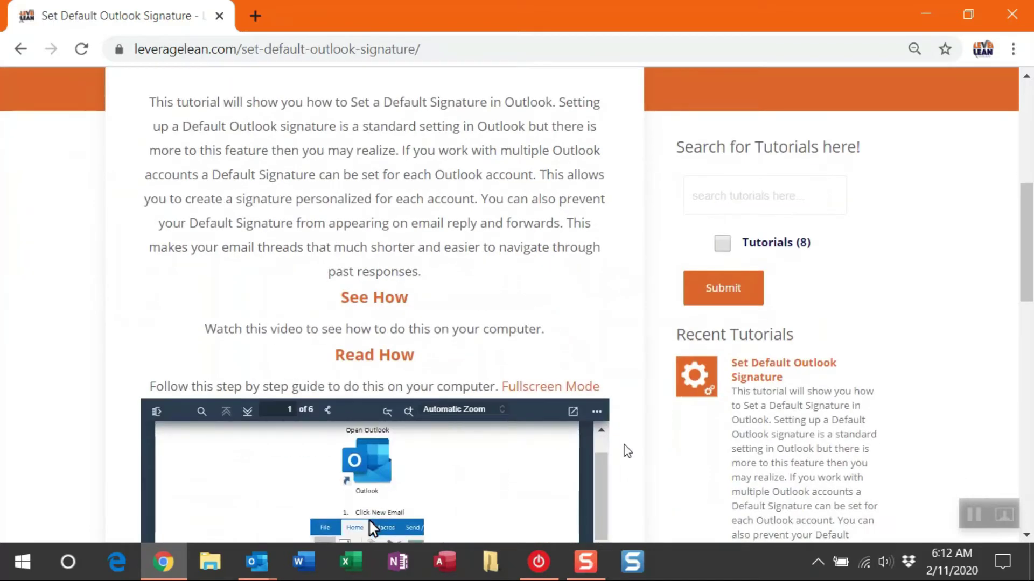
scroll(622, 450, down, 4)
drag(599, 344, 631, 304)
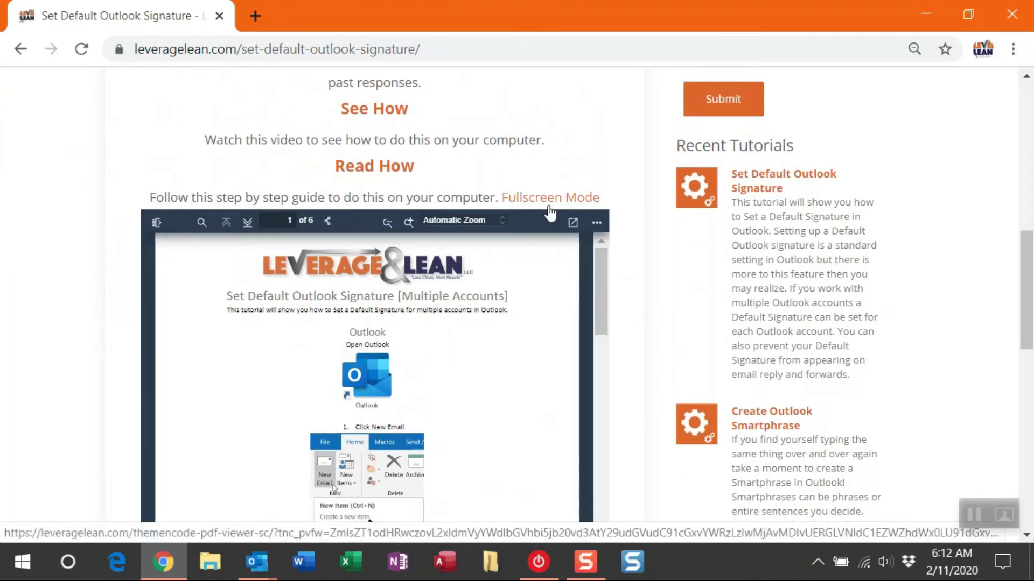
- Bring Outlook's untitled draft message window to the front
mouse_move(272, 575)
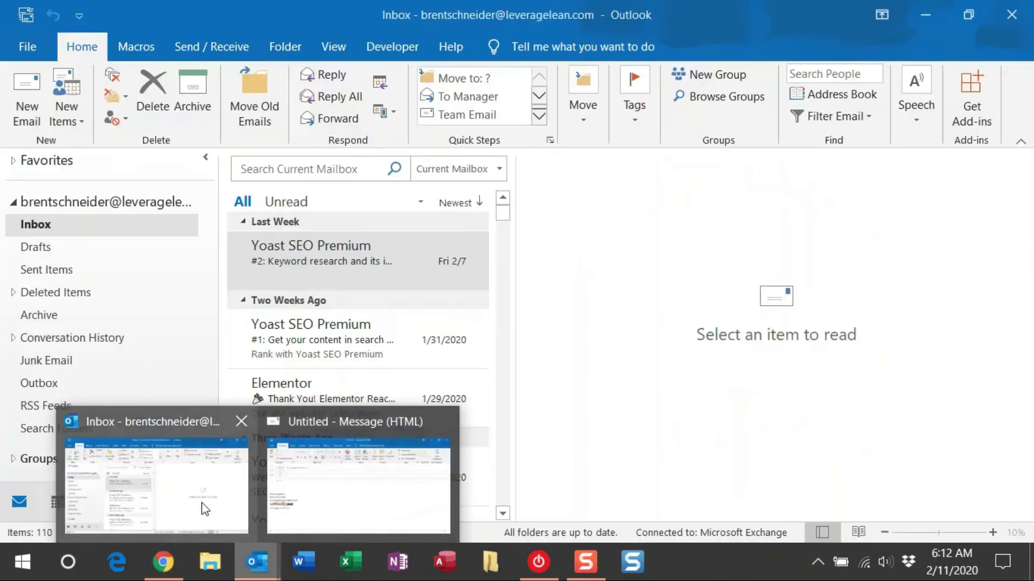
click(204, 507)
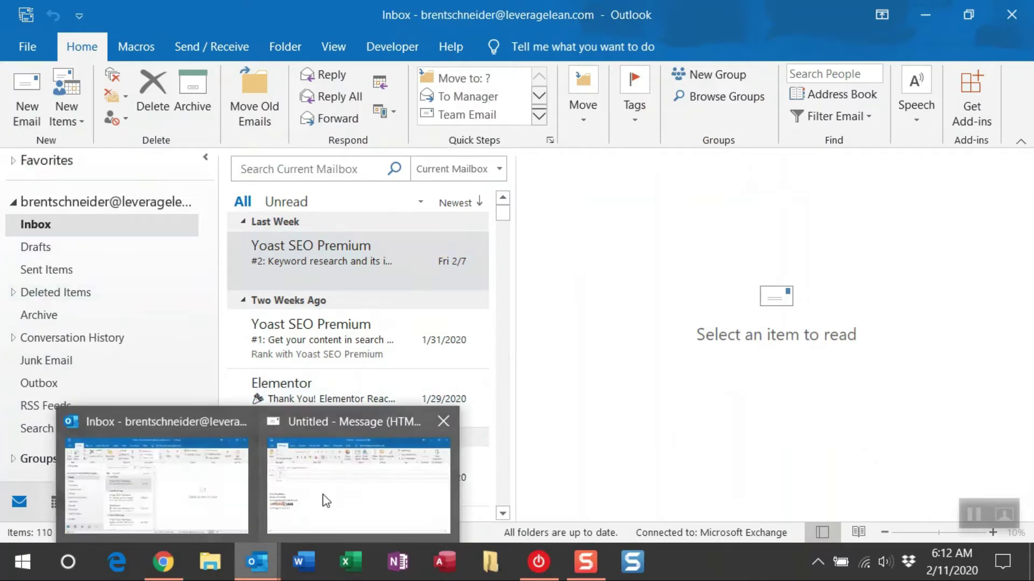
click(332, 486)
- Select the Stay Awesome signature block in the draft and open the Signature menu
click(292, 403)
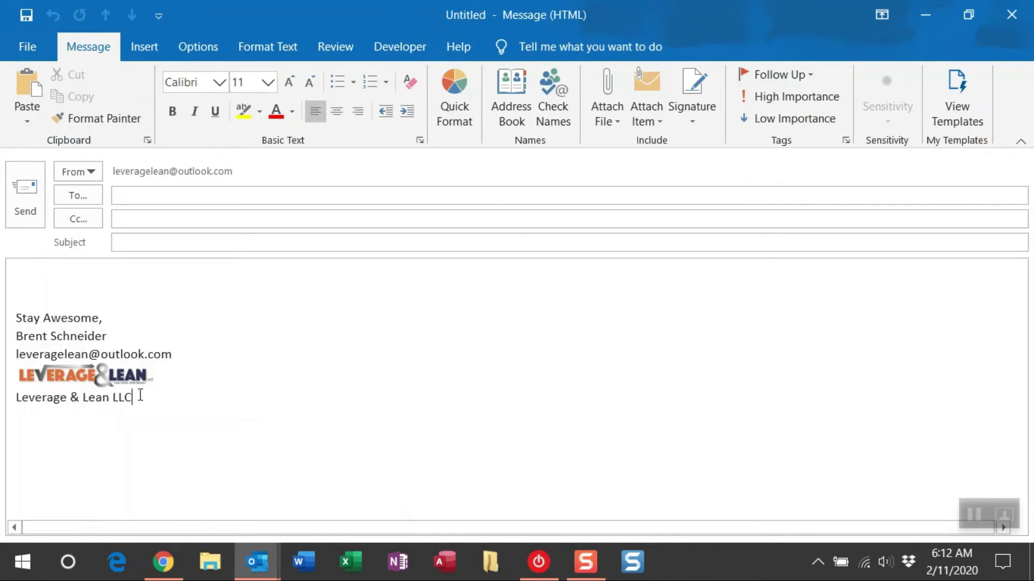
mouse_move(139, 397)
mouse_down()
mouse_move(17, 338)
mouse_move(17, 323)
mouse_up()
key(ctrl+c)
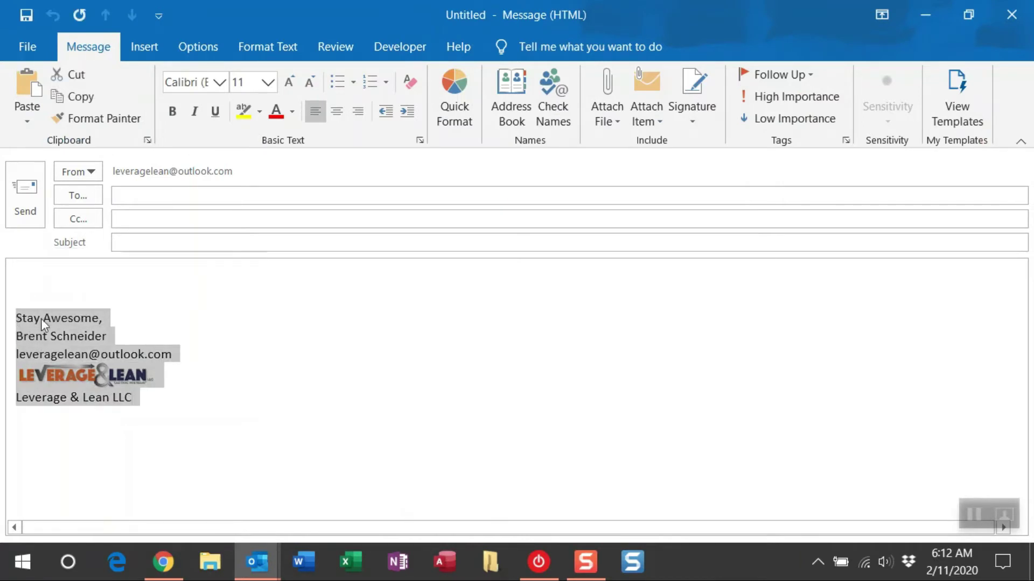
click(215, 327)
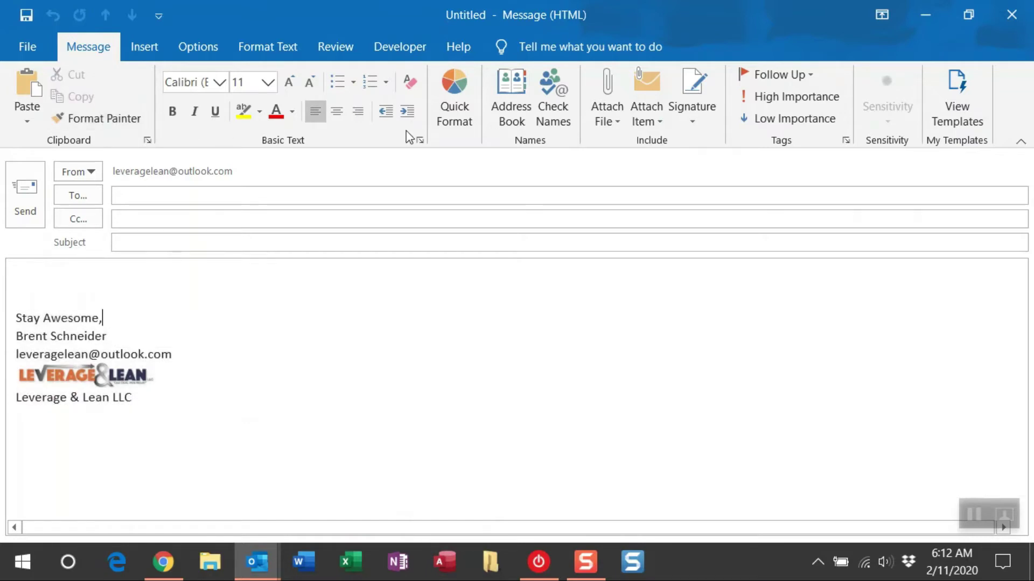
click(695, 124)
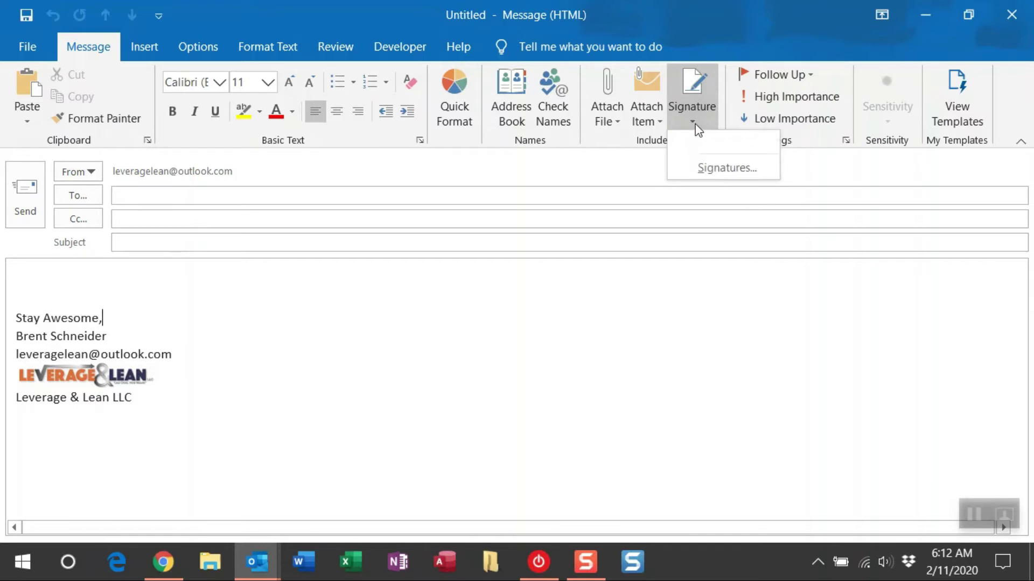
- Add a new empty signature named 'leveragelean' in Signatures and Stationery
click(696, 162)
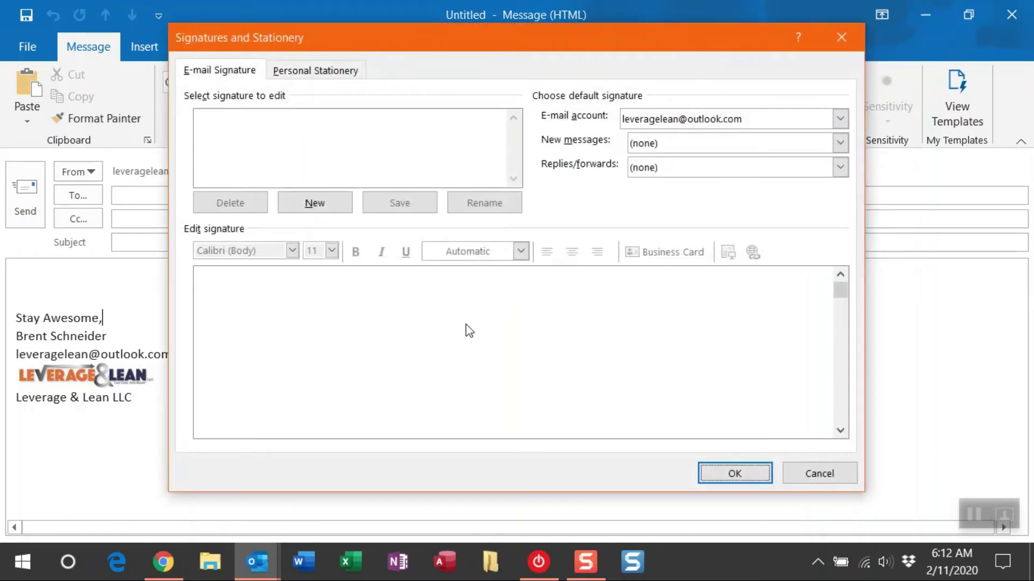
click(337, 207)
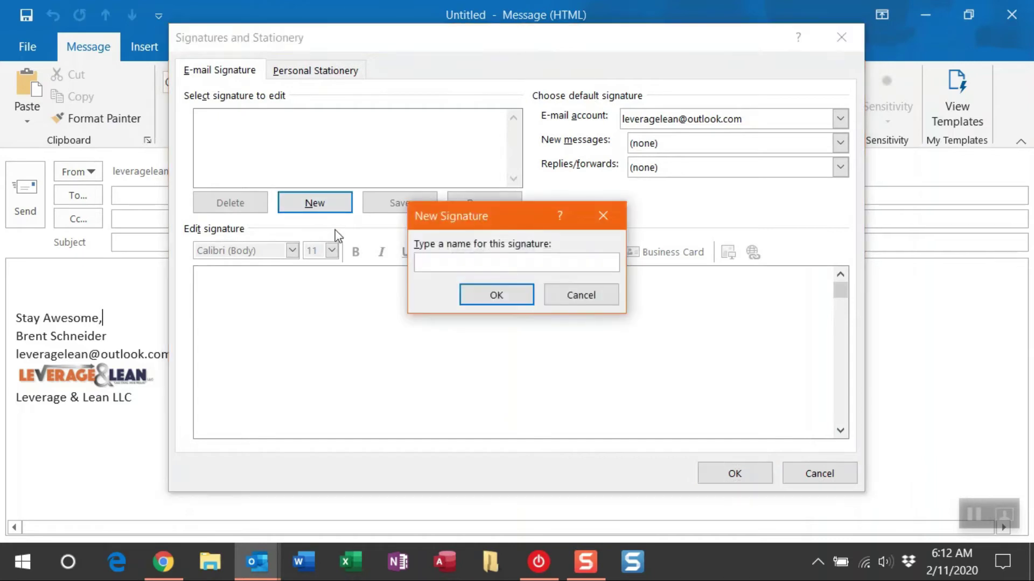
text(leveragelean)
click(473, 295)
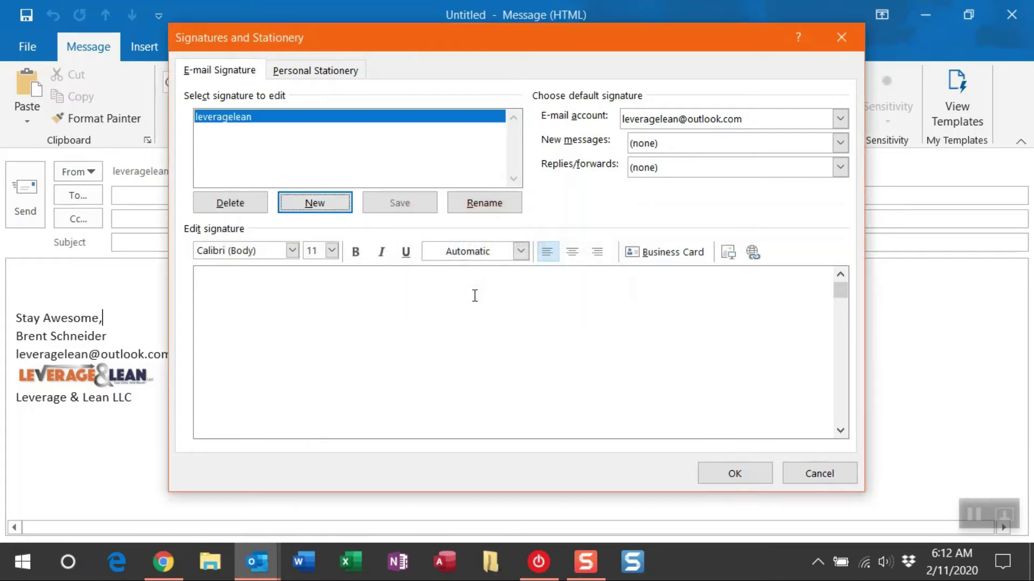
- Paste the Stay Awesome block into leveragelean, make it the new-message default, keep replies/forwards at (none), and save
click(284, 308)
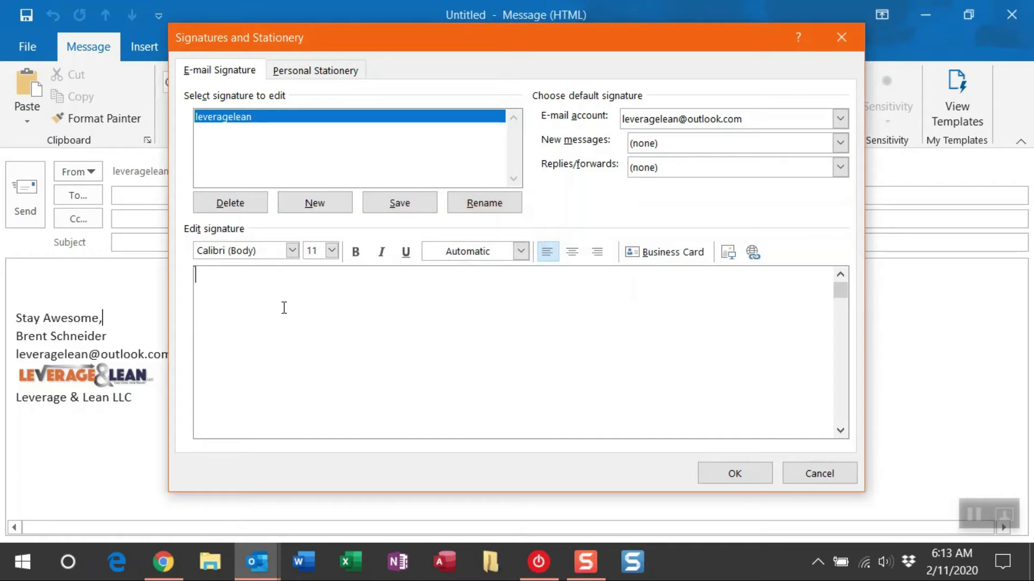
key(ctrl+v)
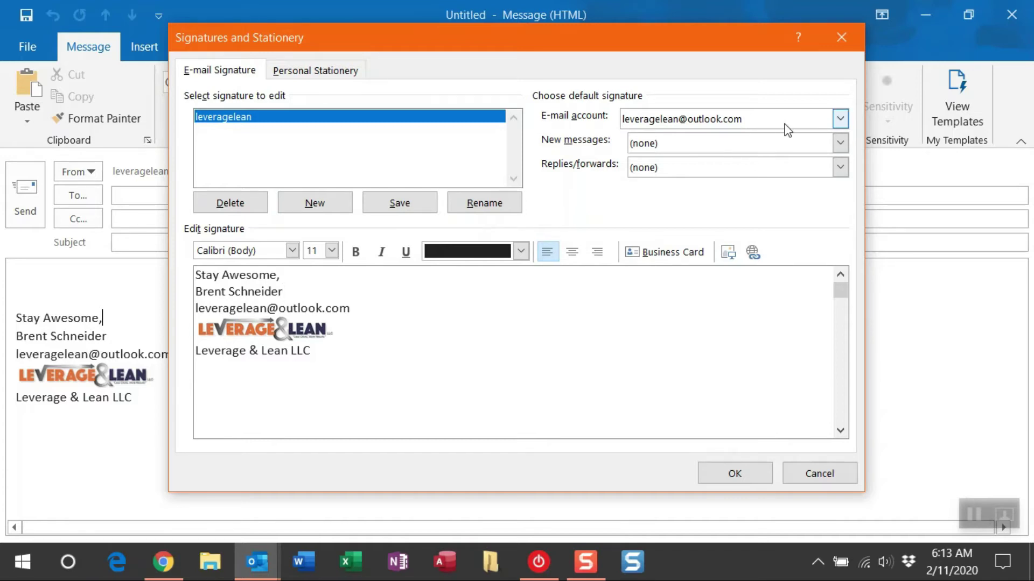
click(814, 144)
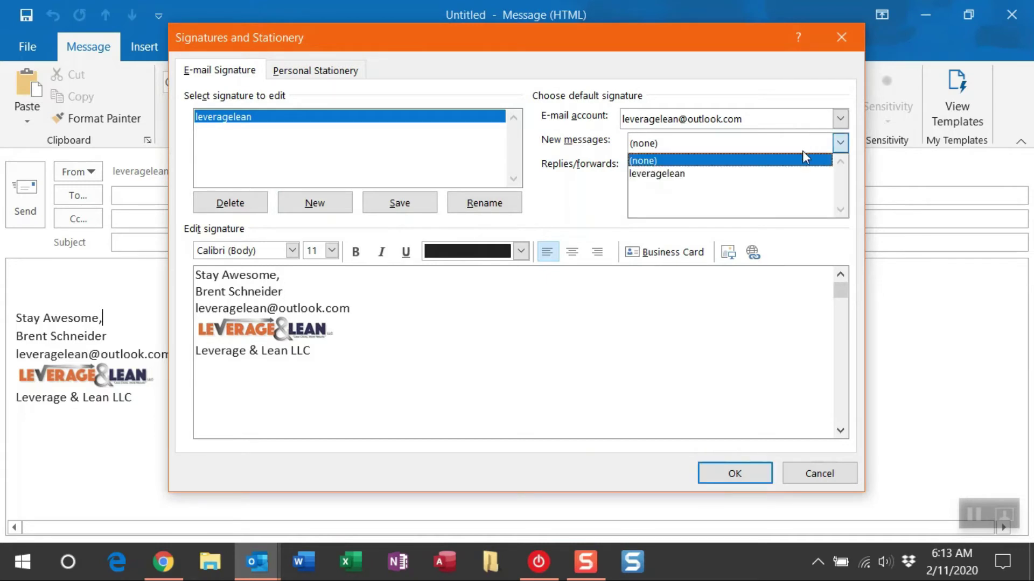
click(800, 174)
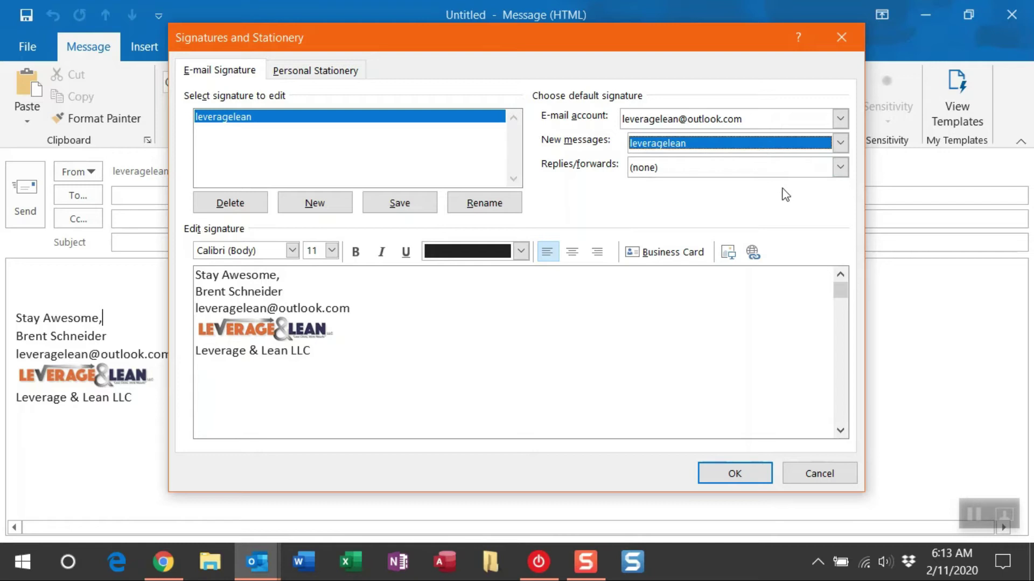
click(780, 169)
click(775, 186)
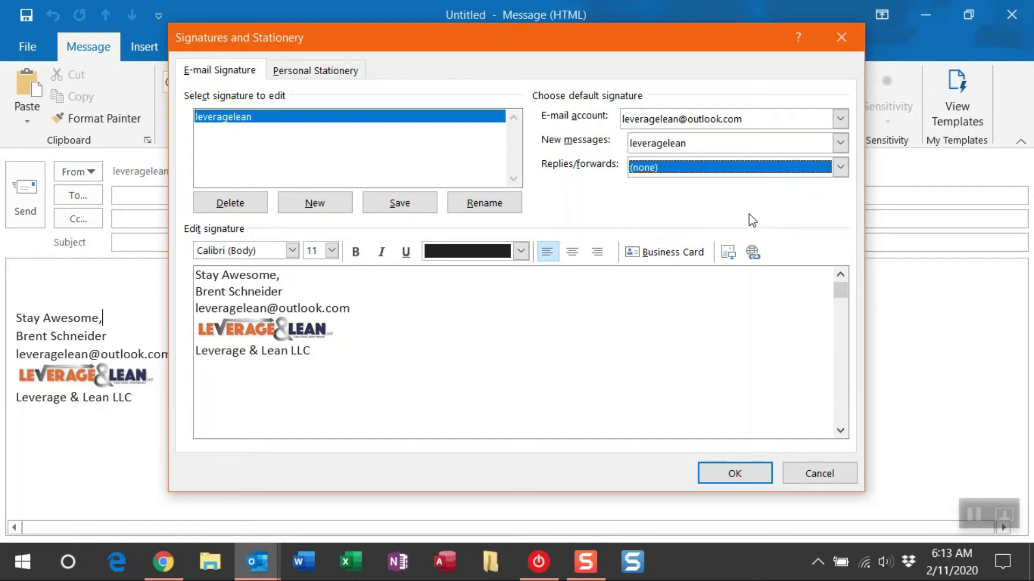
click(420, 206)
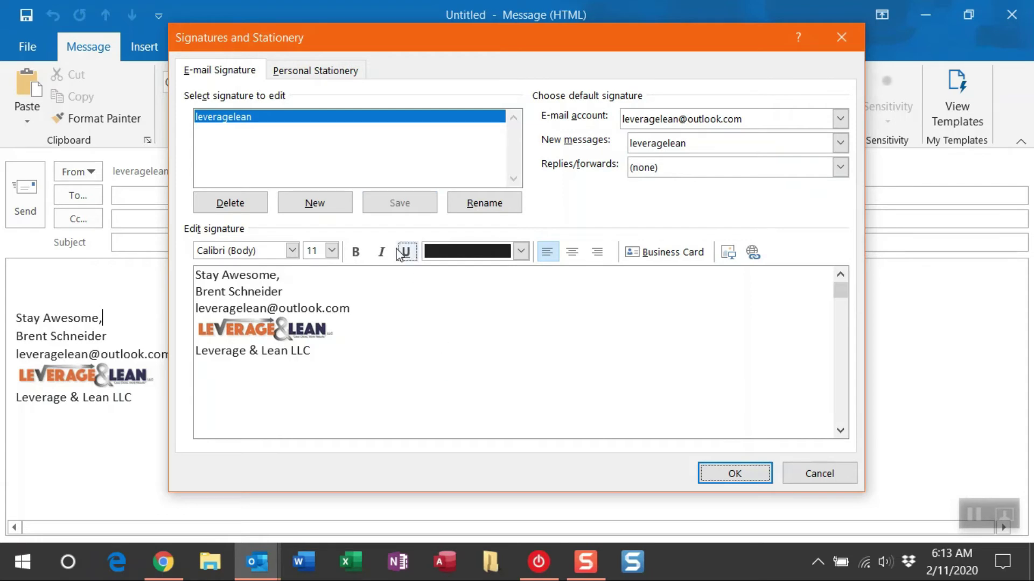
- Create a second signature named after the user and paste the Stay Awesome block into it
click(343, 208)
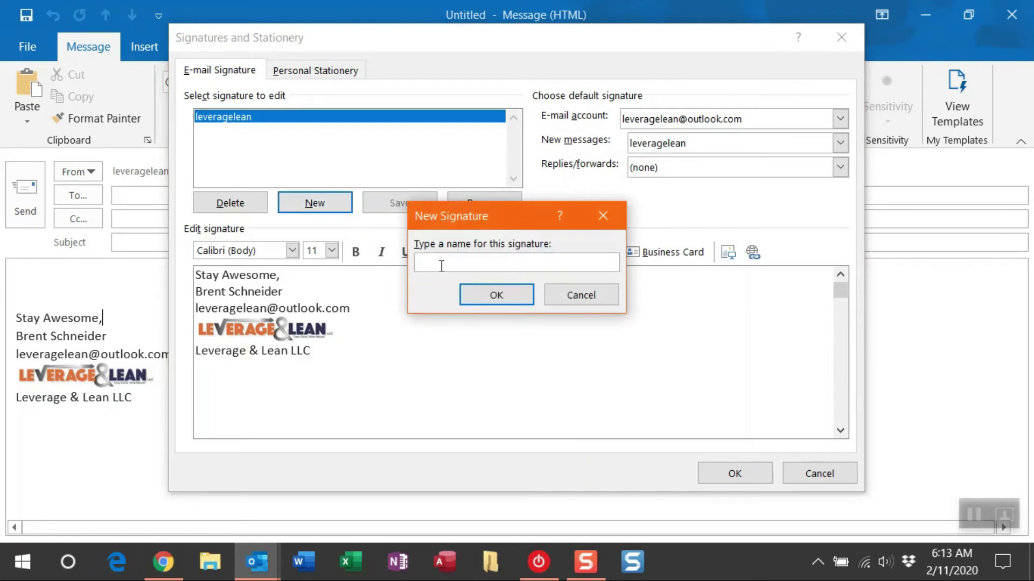
click(511, 296)
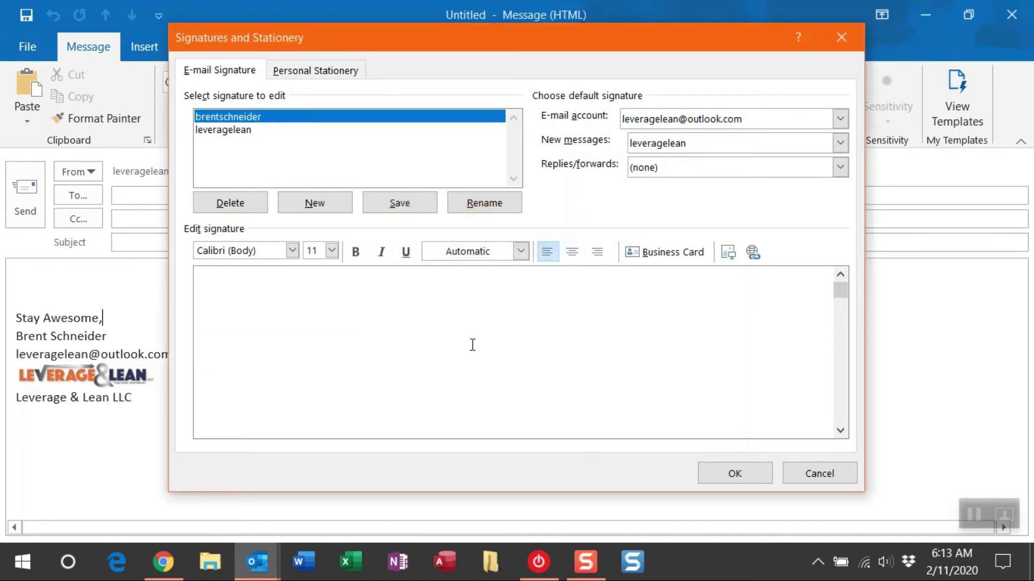
key(ctrl+v)
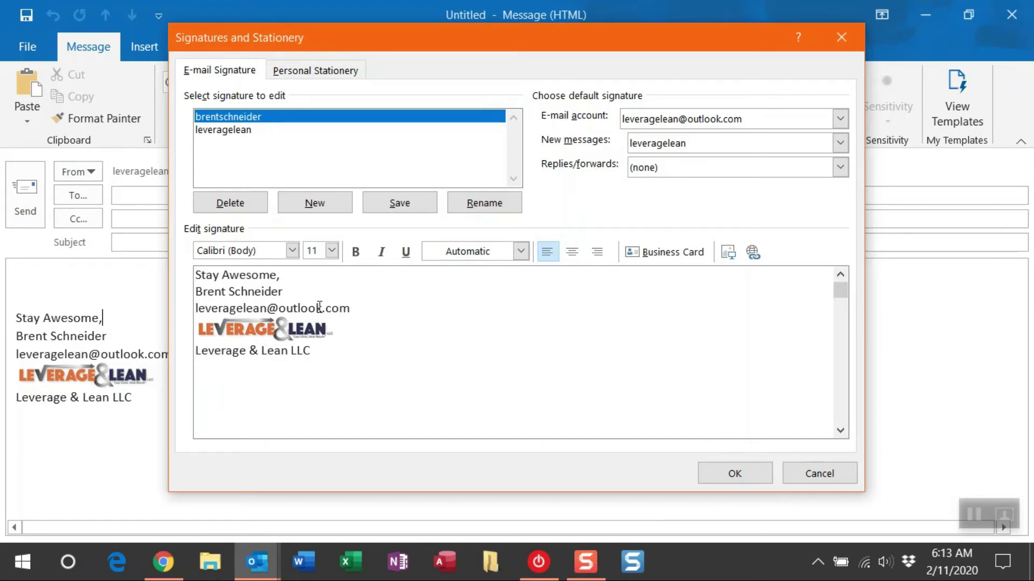
- Replace the signature's e-mail line with the user's leveragelean.com address
drag(321, 308, 204, 309)
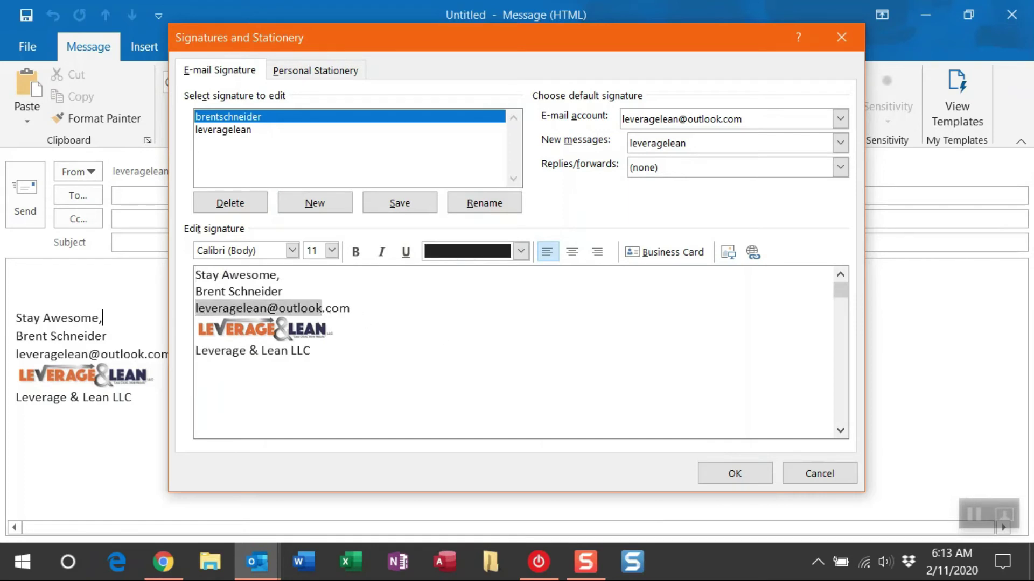
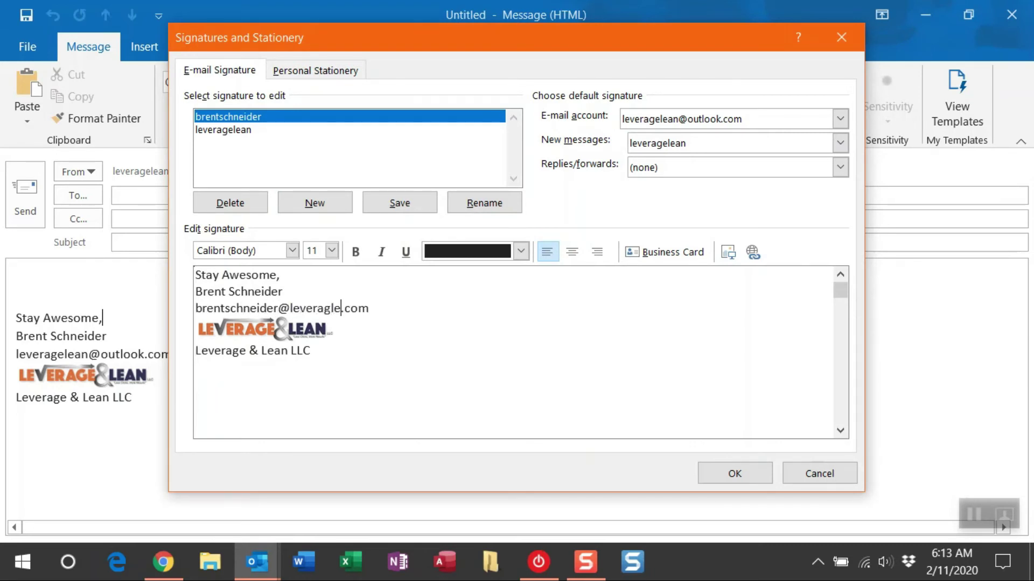
click(401, 305)
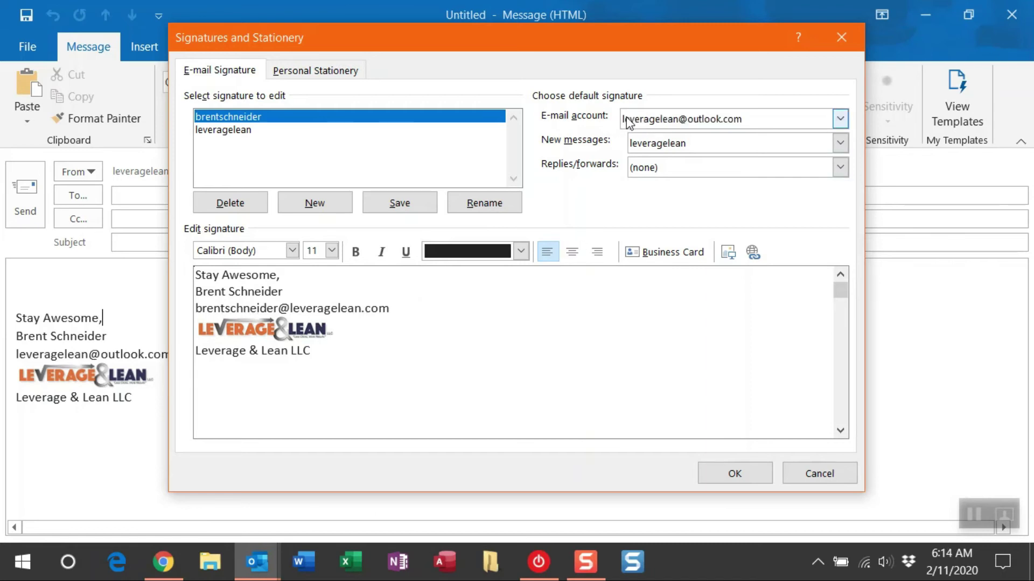
- For the leveragelean.com account, make the second signature the new-message default, save, and close Signatures and Stationery
click(839, 119)
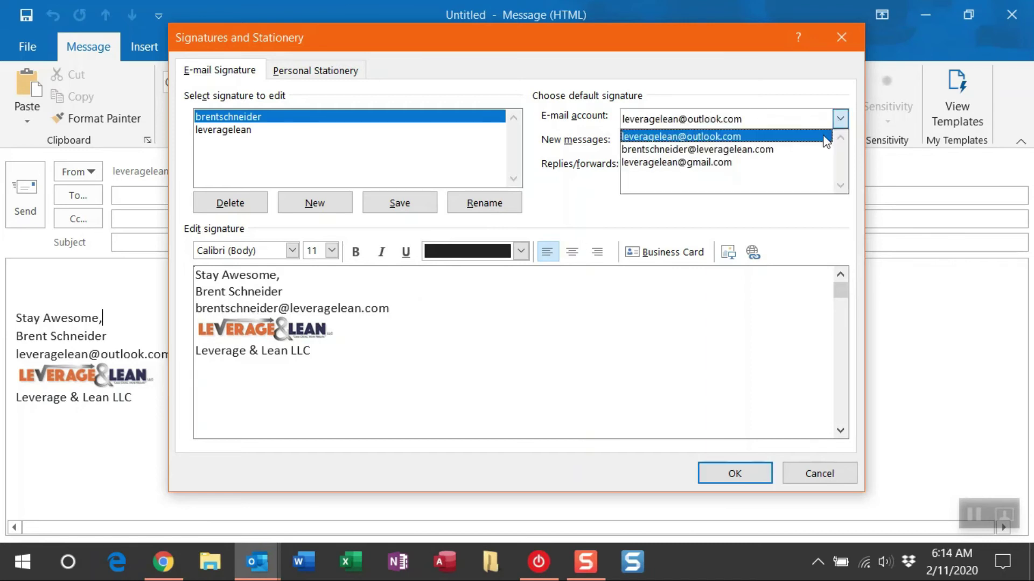
click(815, 151)
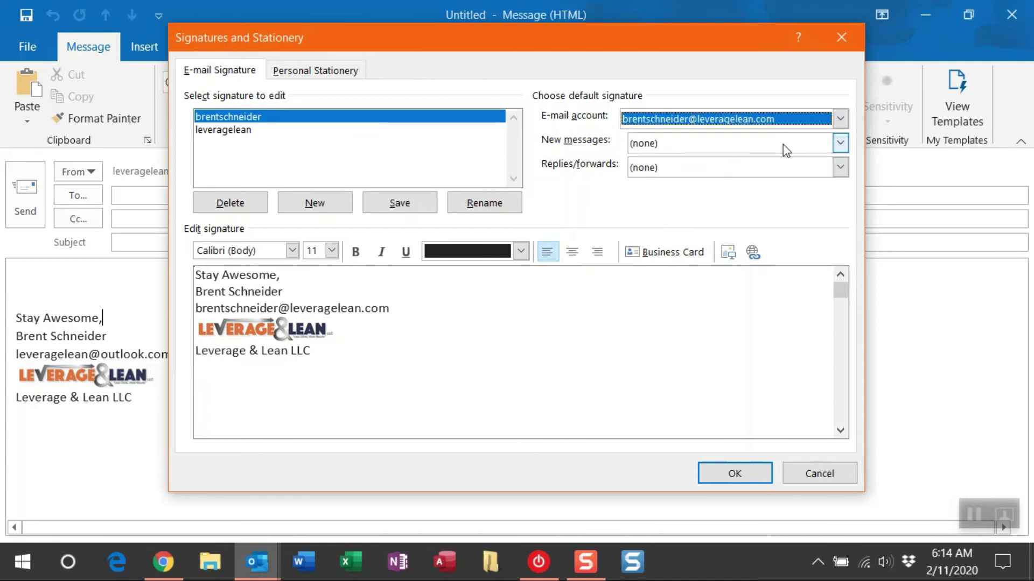
click(783, 144)
click(781, 171)
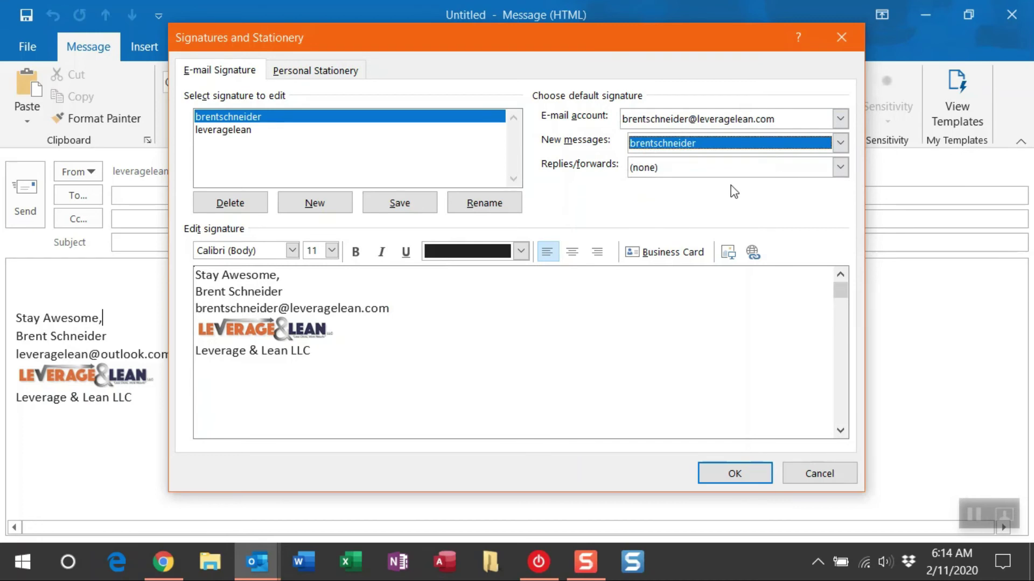
click(426, 204)
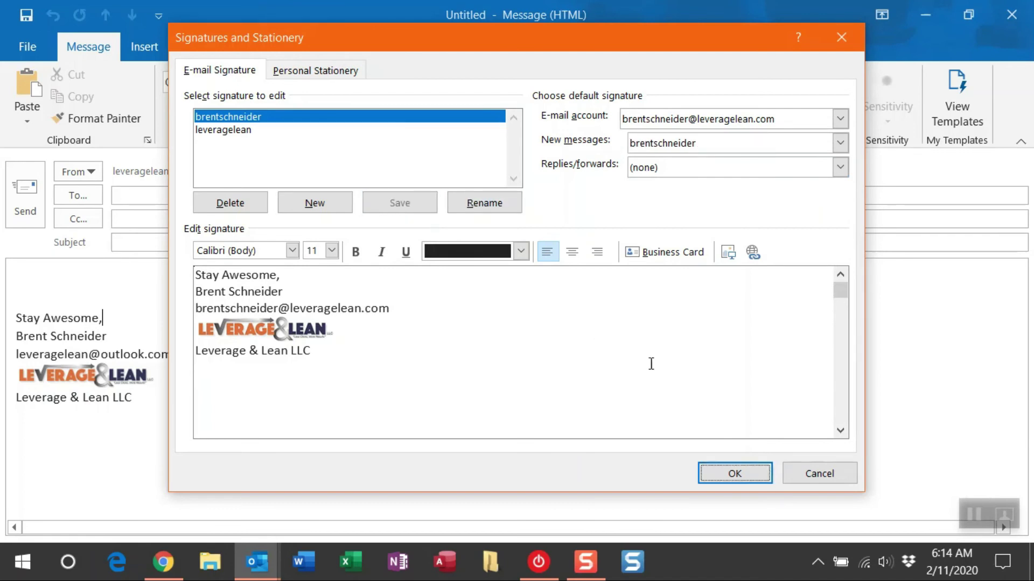
click(714, 473)
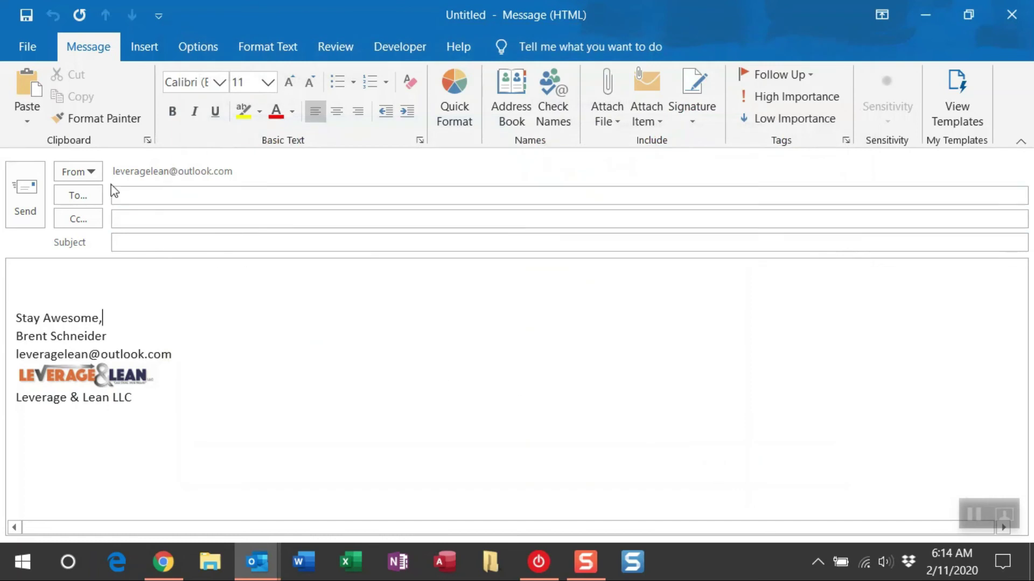
- Review the draft's From account list without changing it, then return to the Chrome tutorial
click(86, 172)
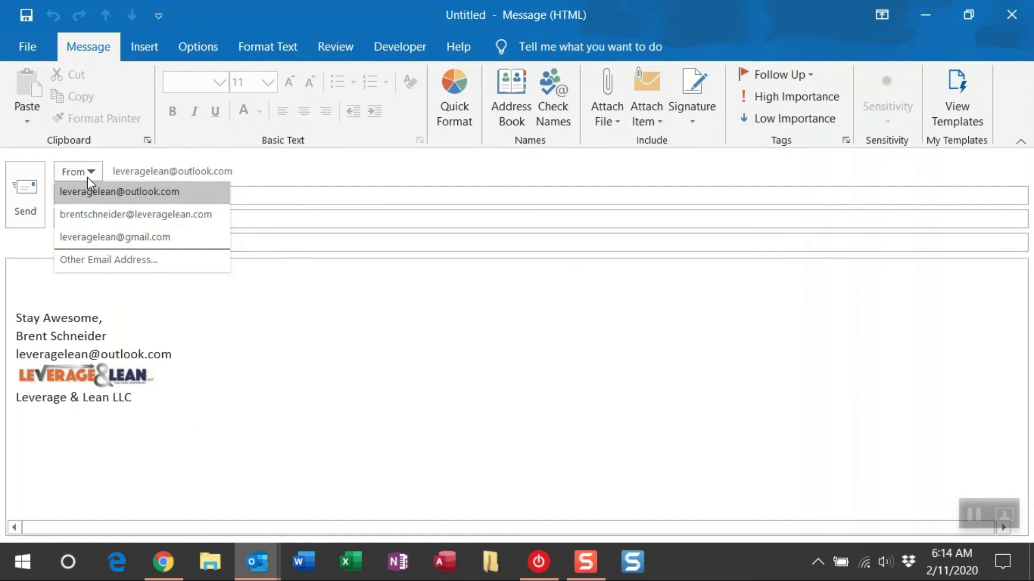
click(304, 328)
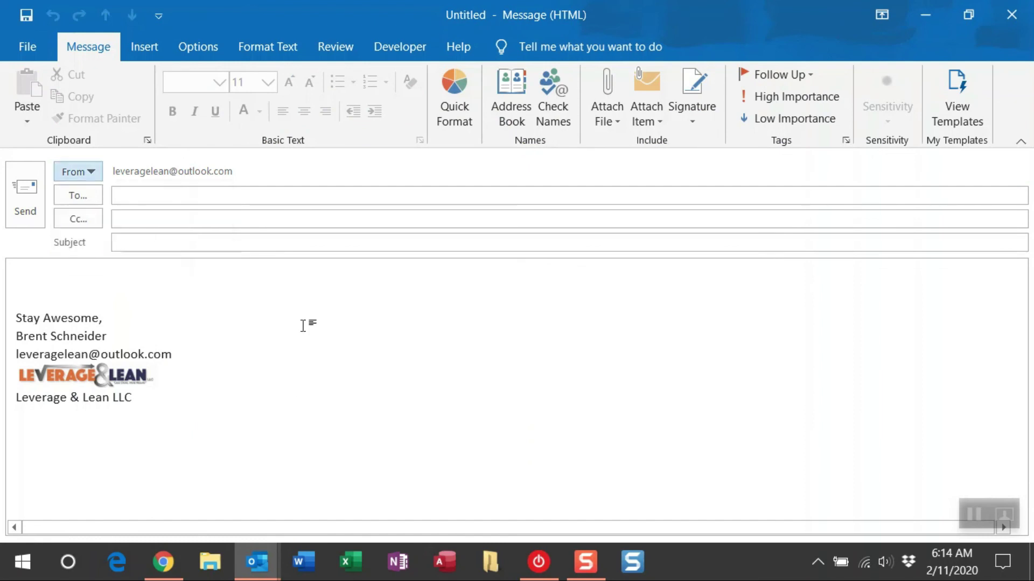
click(163, 562)
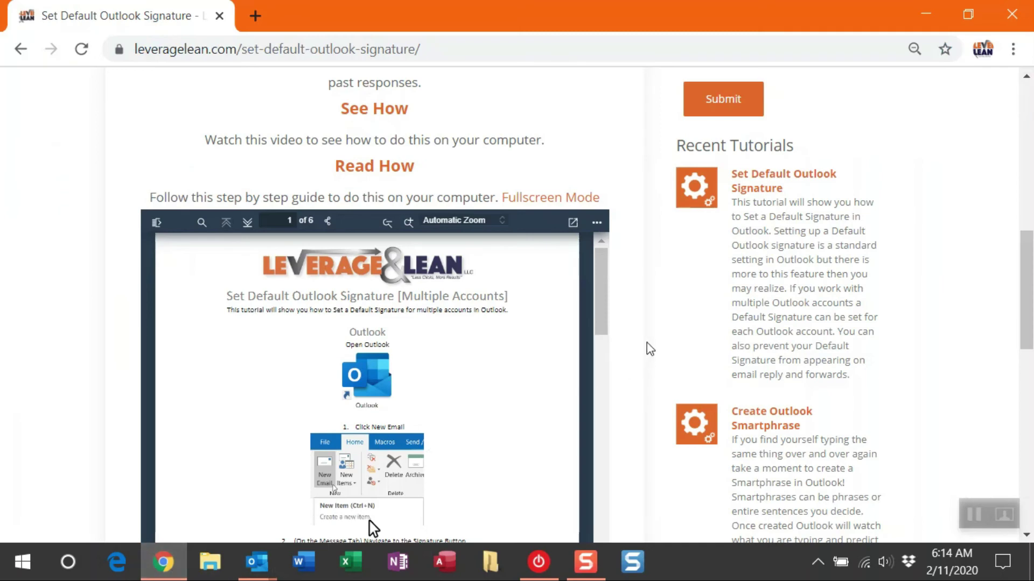
- Scroll back up to the tutorial's header and title
scroll(649, 349, up, 10)
scroll(649, 347, up, 1)
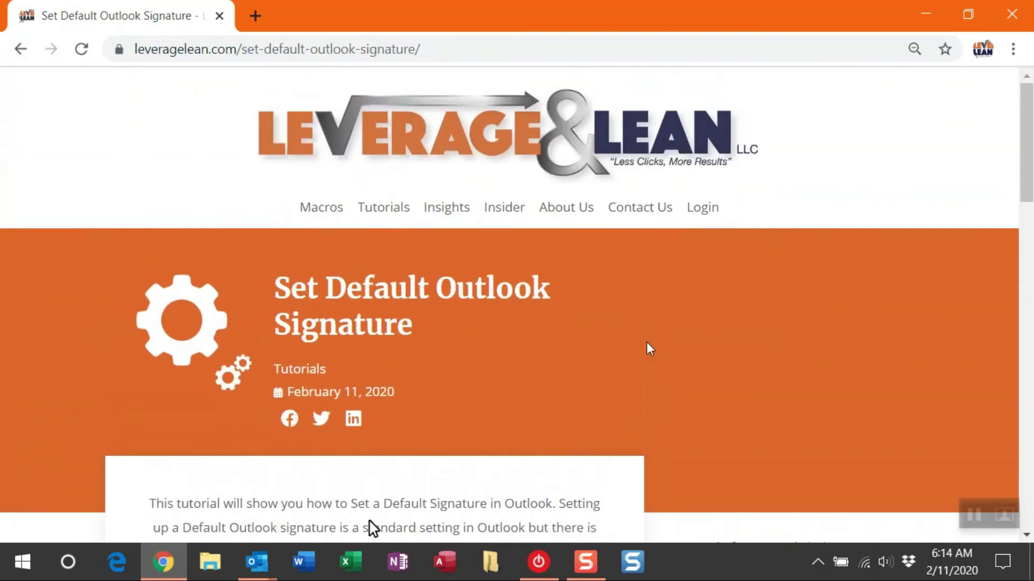